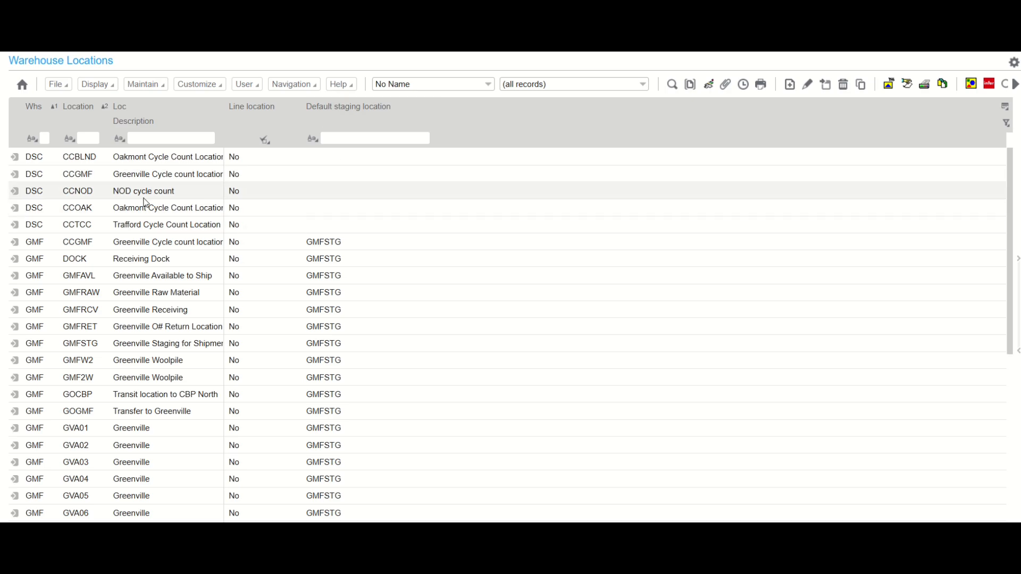
left_click(43, 139)
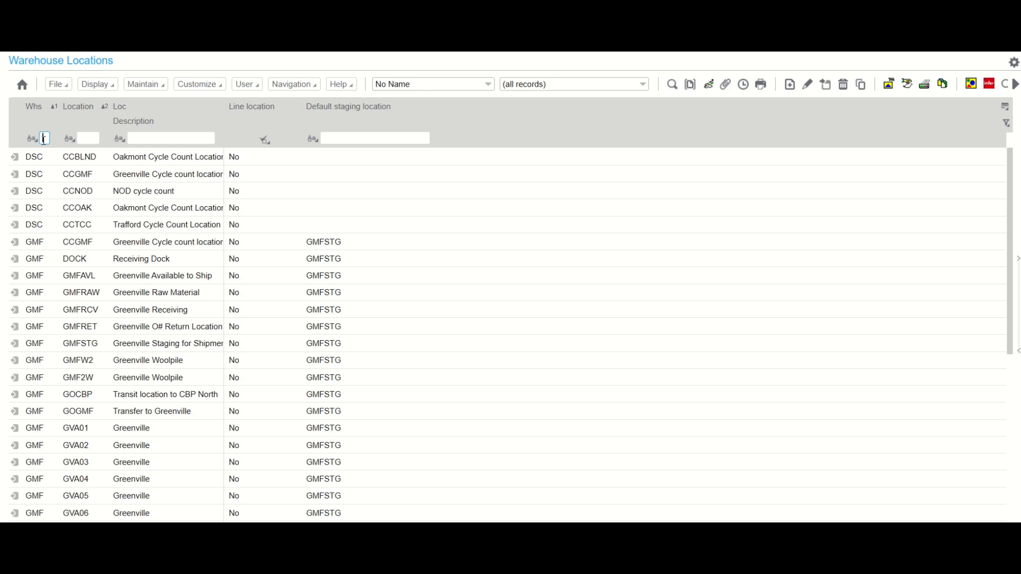
right_click(33, 109)
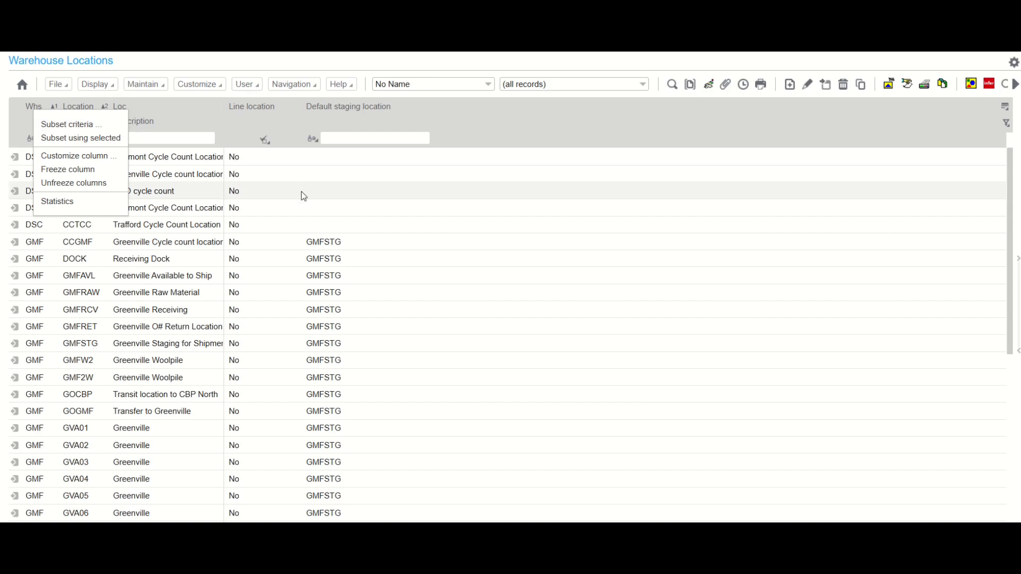
left_click(202, 138)
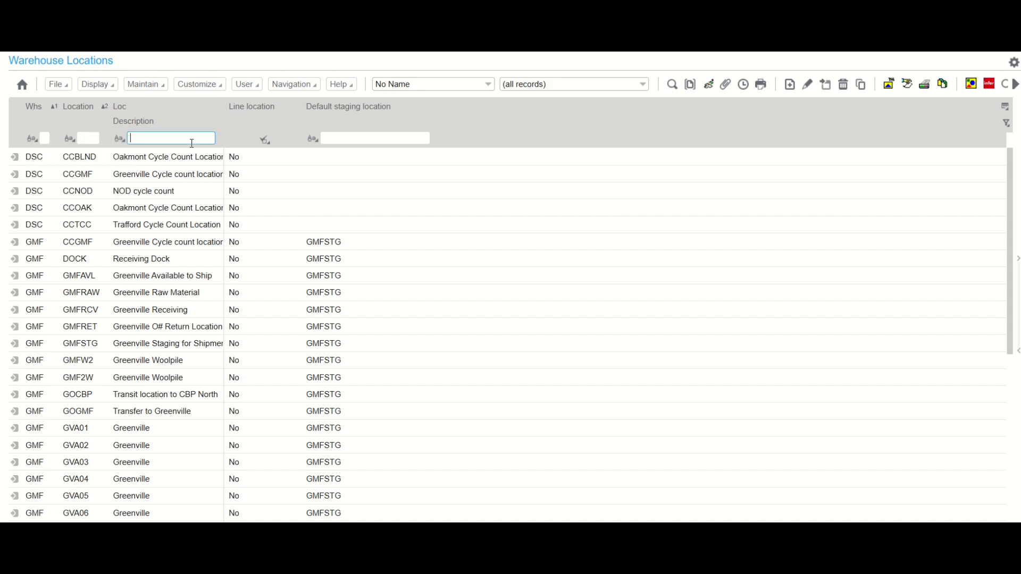
Step: Filter the location list to warehouse 1 and clear the column filter again
left_click(48, 139)
type("1")
key("Return")
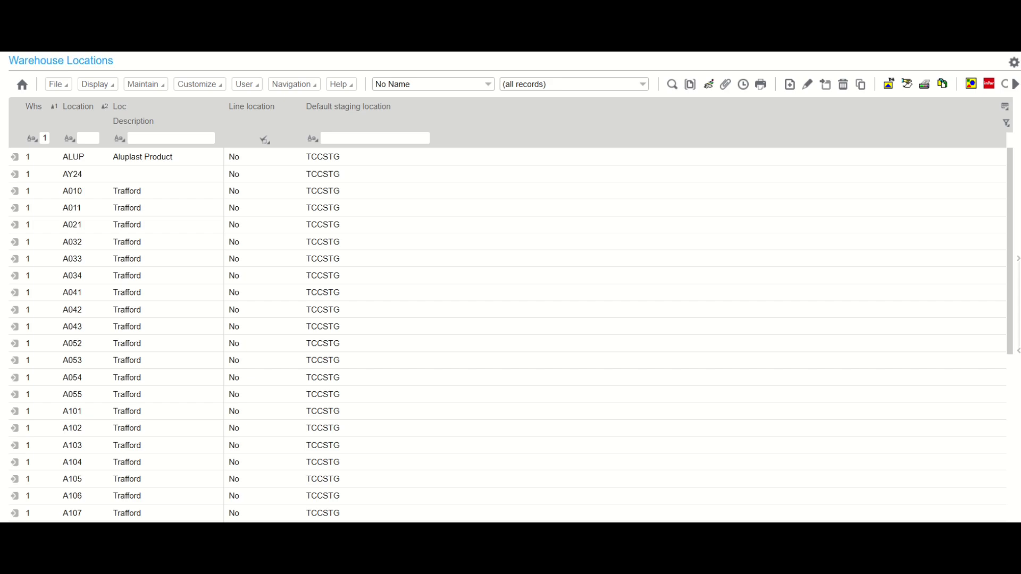
left_click(1006, 123)
left_click(992, 159)
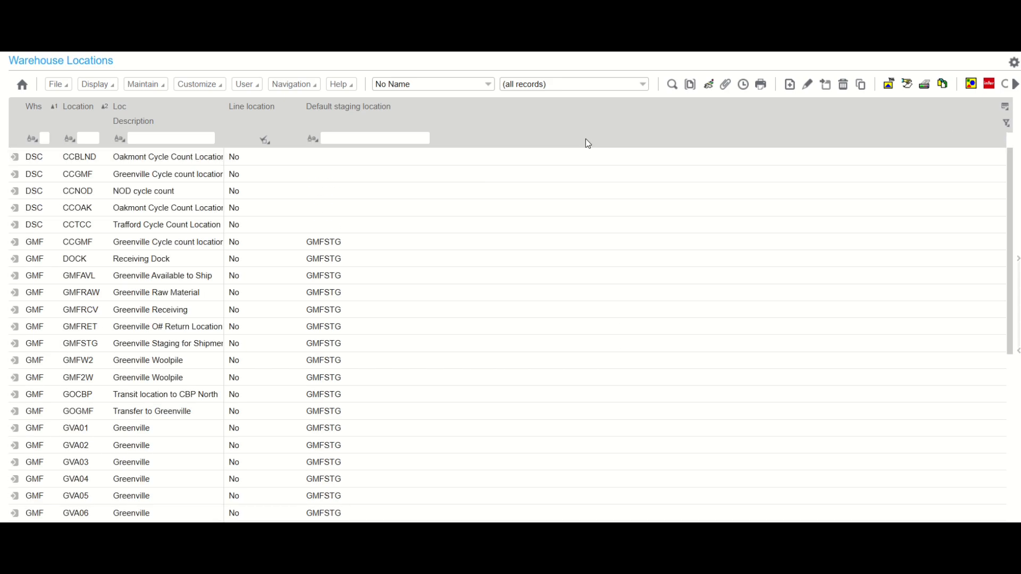
left_click(642, 85)
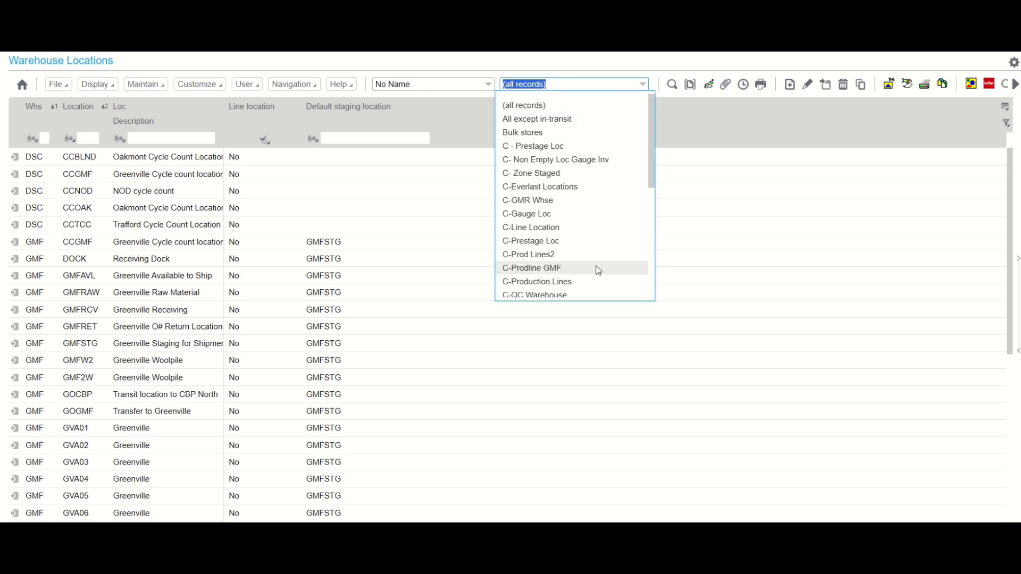
left_click(640, 86)
left_click(641, 86)
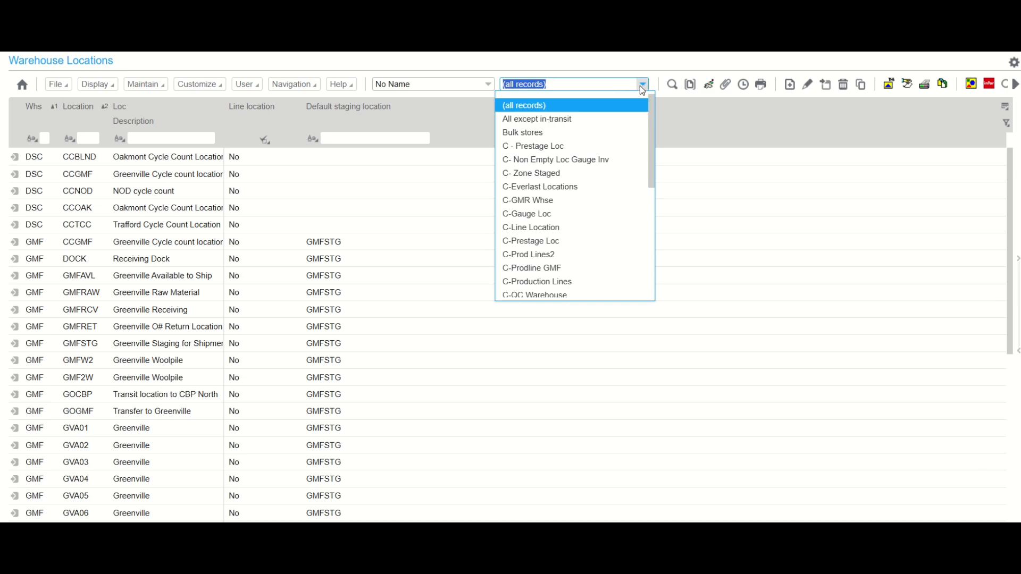
left_click(679, 122)
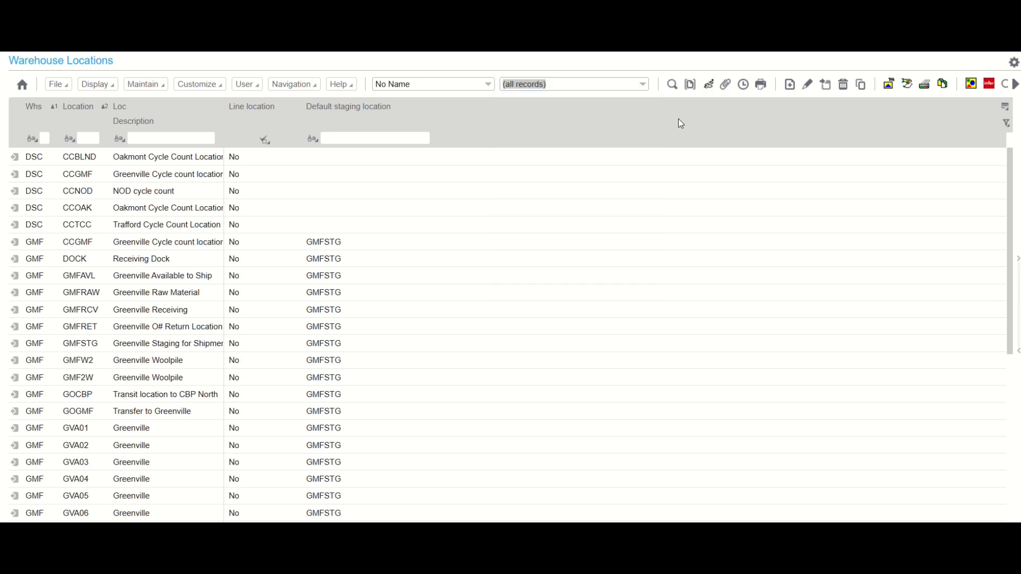
Step: Create a new warehouse location subset and name it "Only one"
left_click(211, 87)
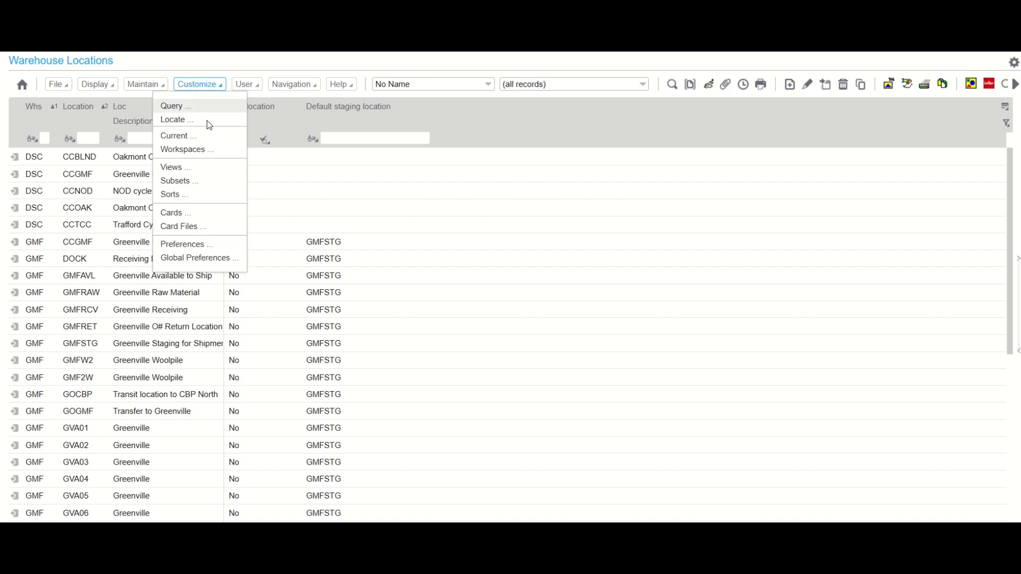
left_click(190, 180)
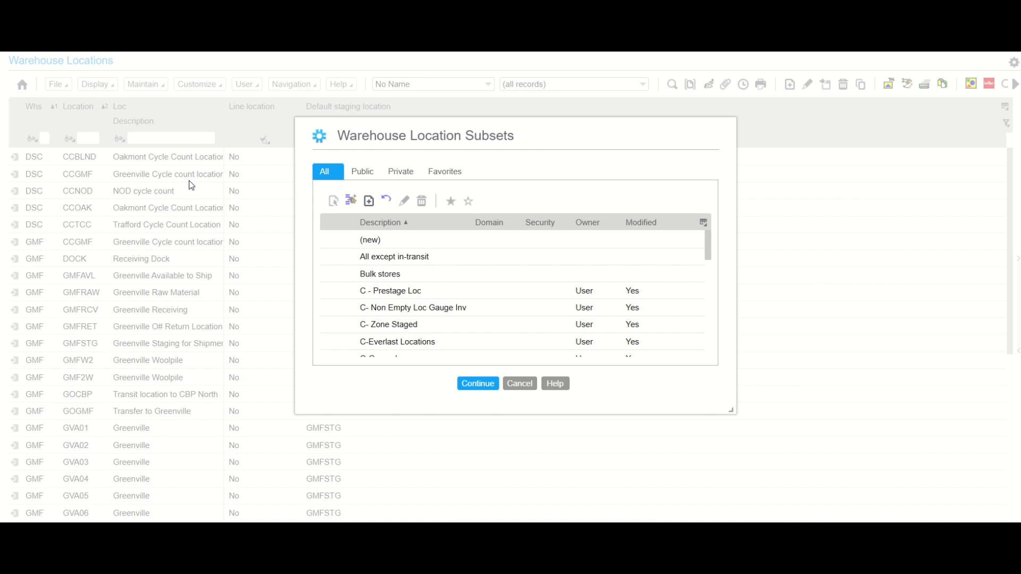
left_click(414, 312)
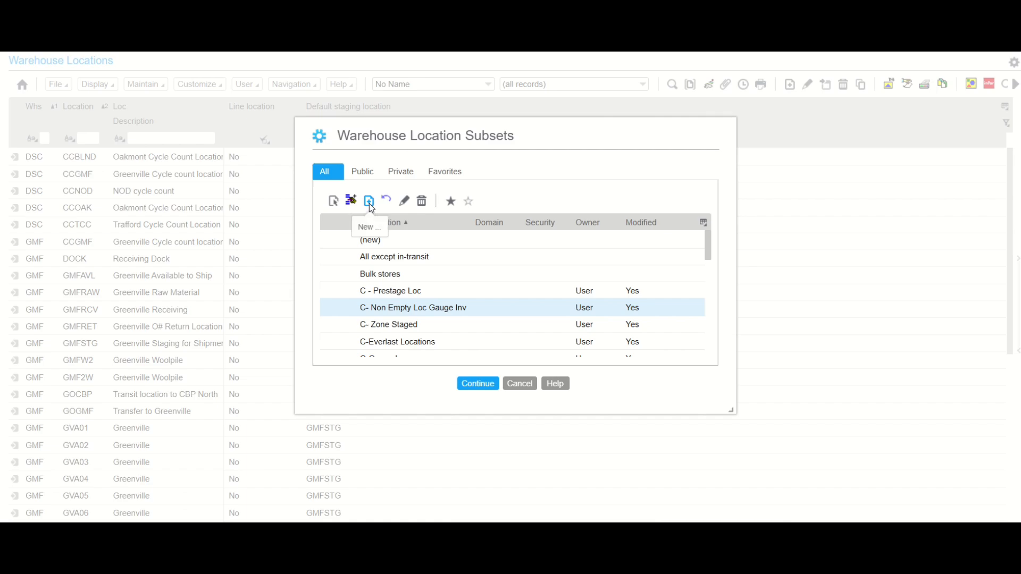
left_click(413, 247)
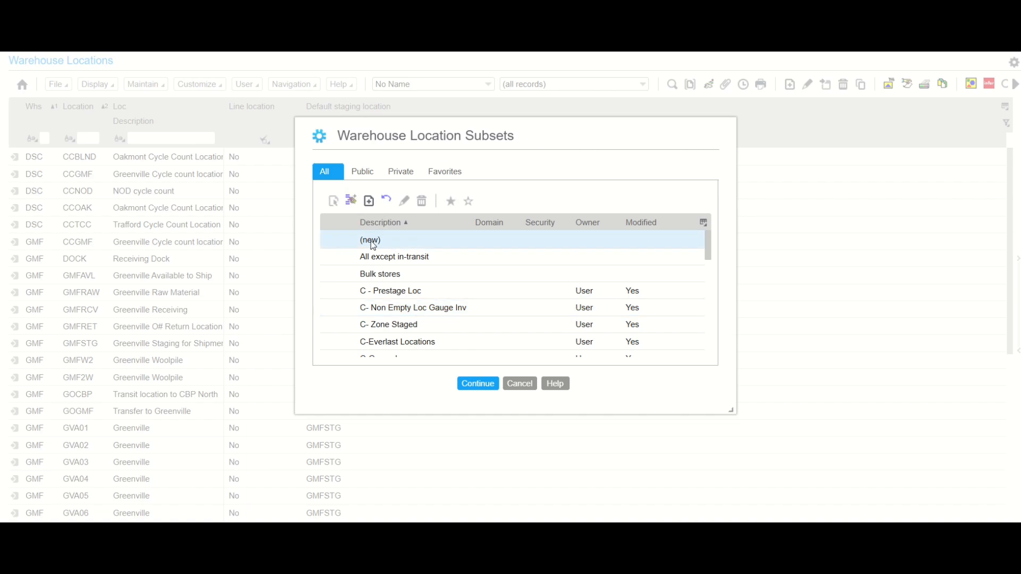
left_click(367, 202)
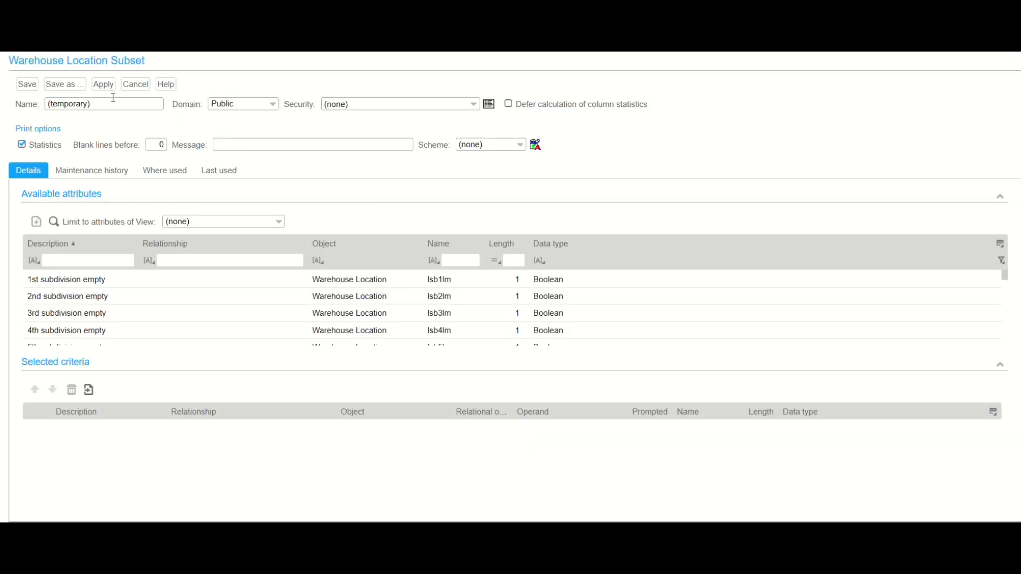
left_click_drag(112, 102, 2, 105)
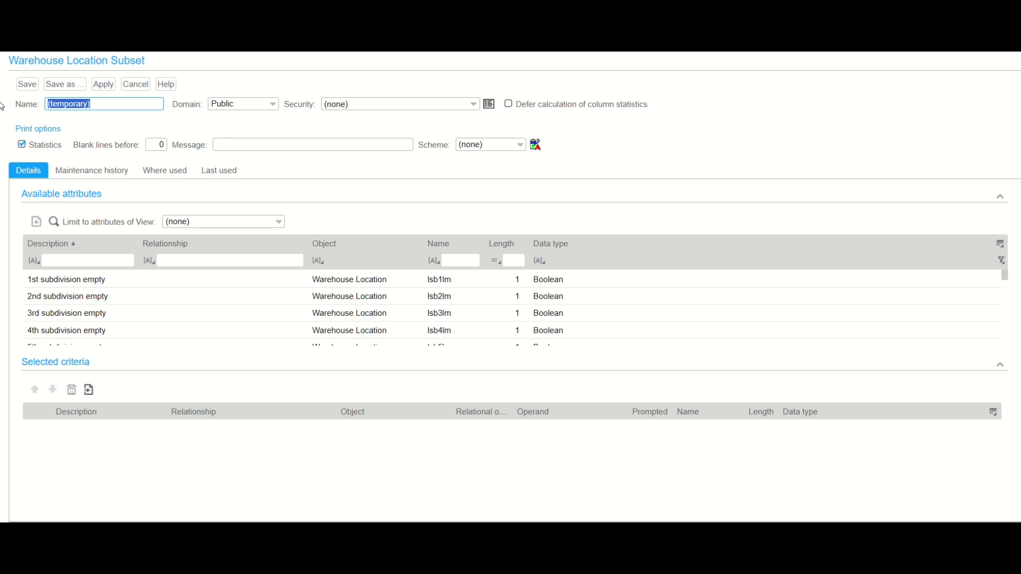
type("Only one")
Step: Filter the available attributes by "warehouse" and the Warehouse Location object only, and add the Warehouse attribute as a criterion
left_click(112, 259)
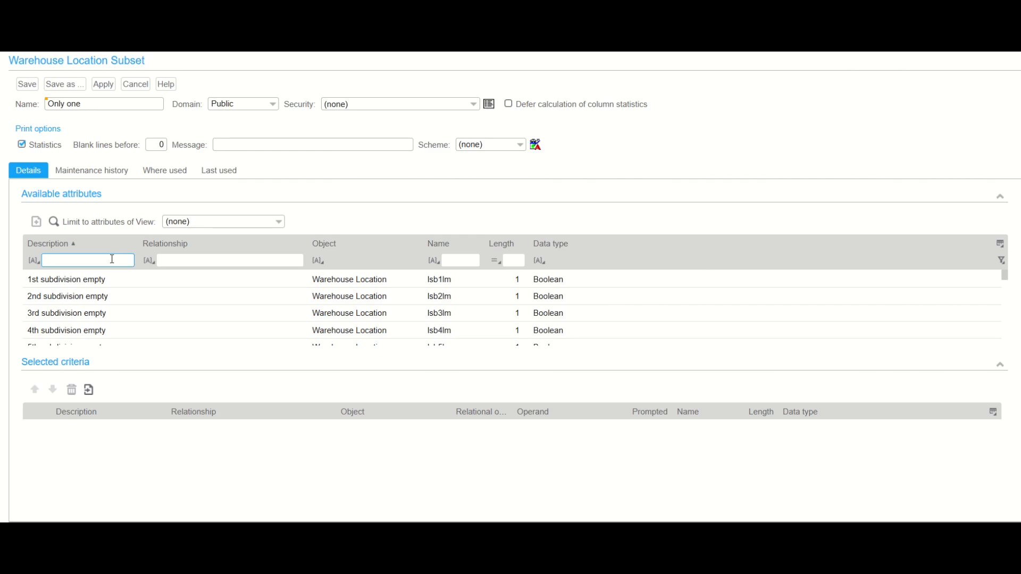
type("warehouse")
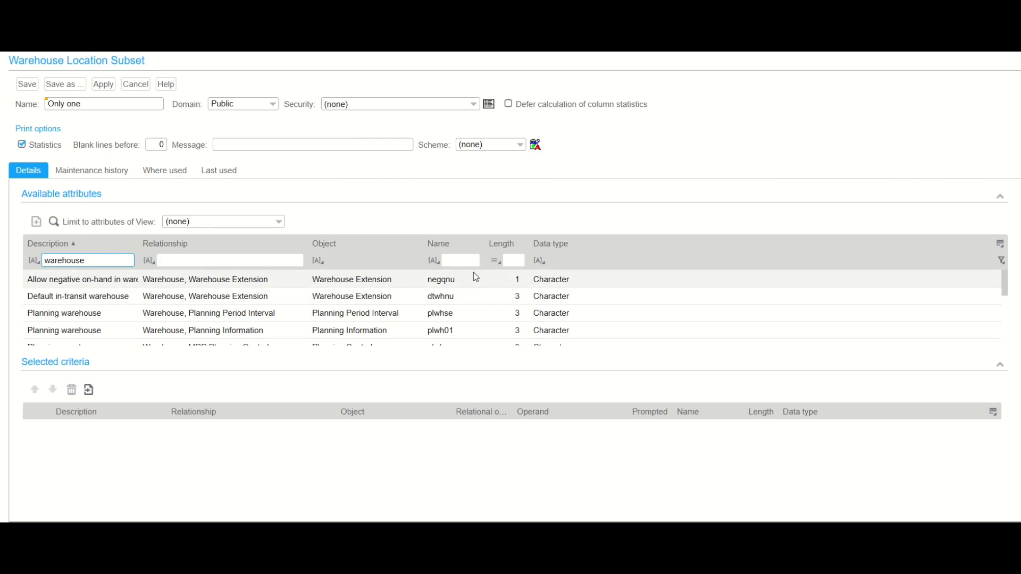
left_click(320, 262)
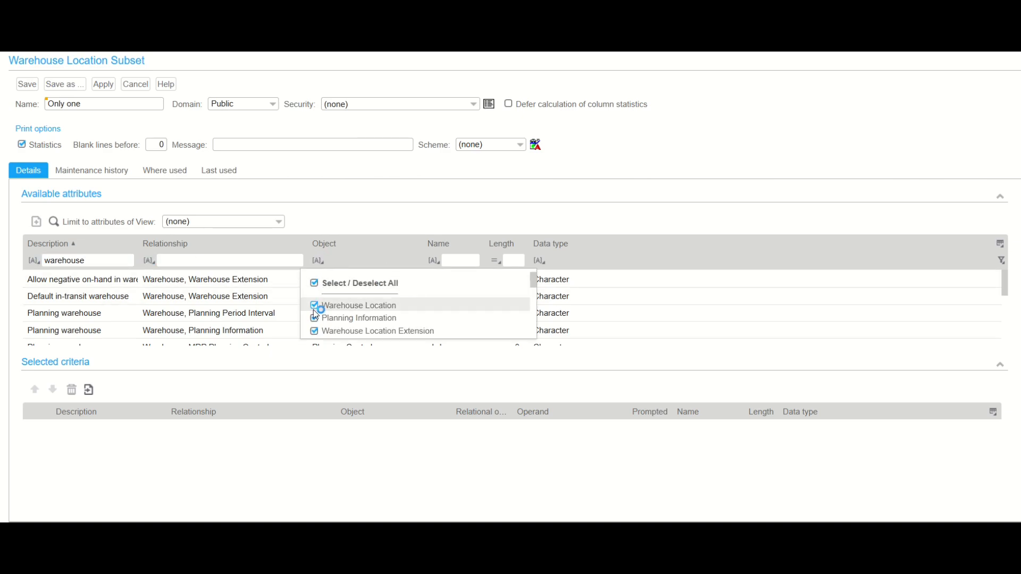
left_click(314, 285)
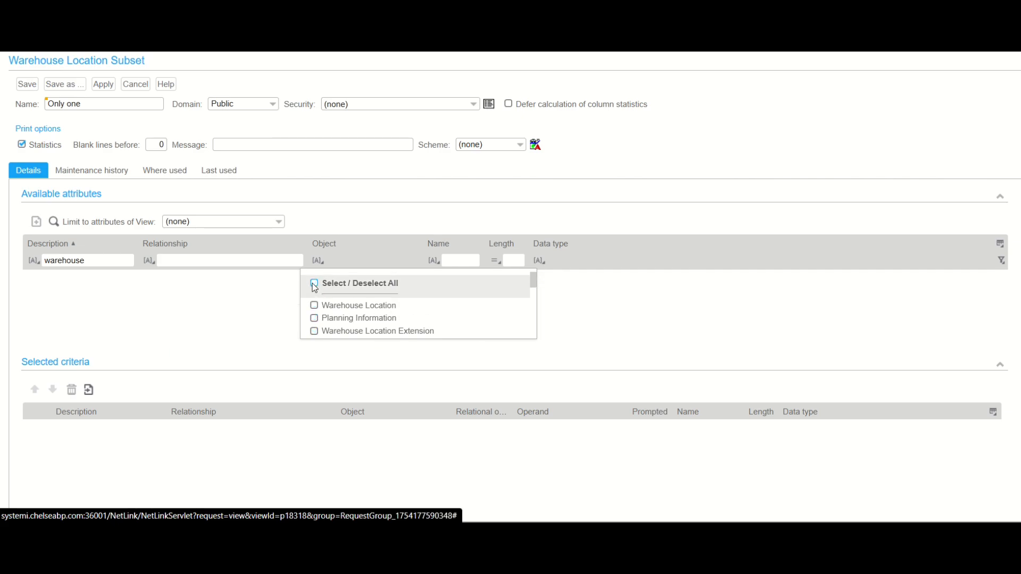
mouse_move(533, 279)
left_mouse_down()
mouse_move(531, 322)
mouse_move(528, 274)
left_mouse_up()
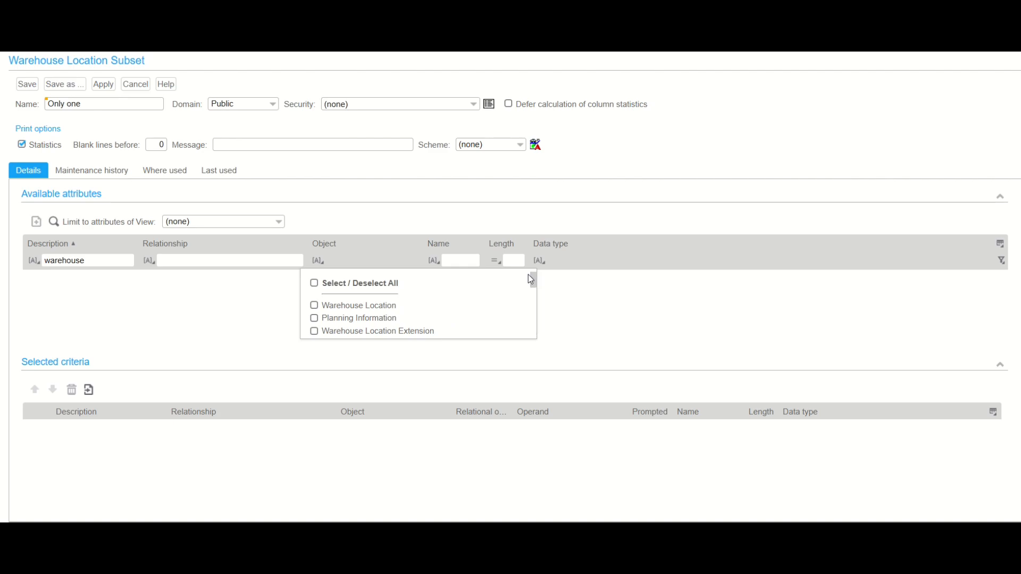
left_click(315, 306)
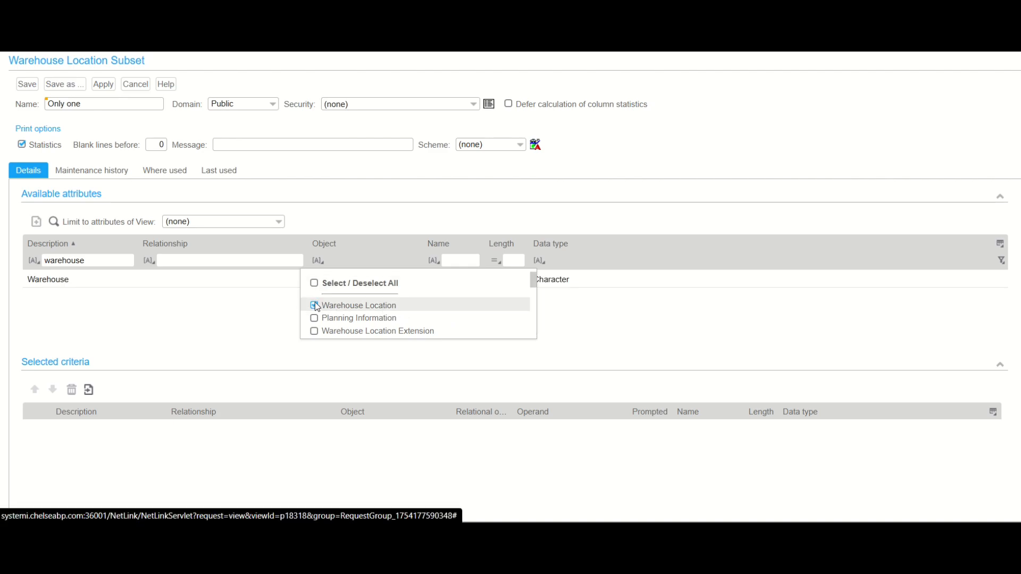
left_click(360, 244)
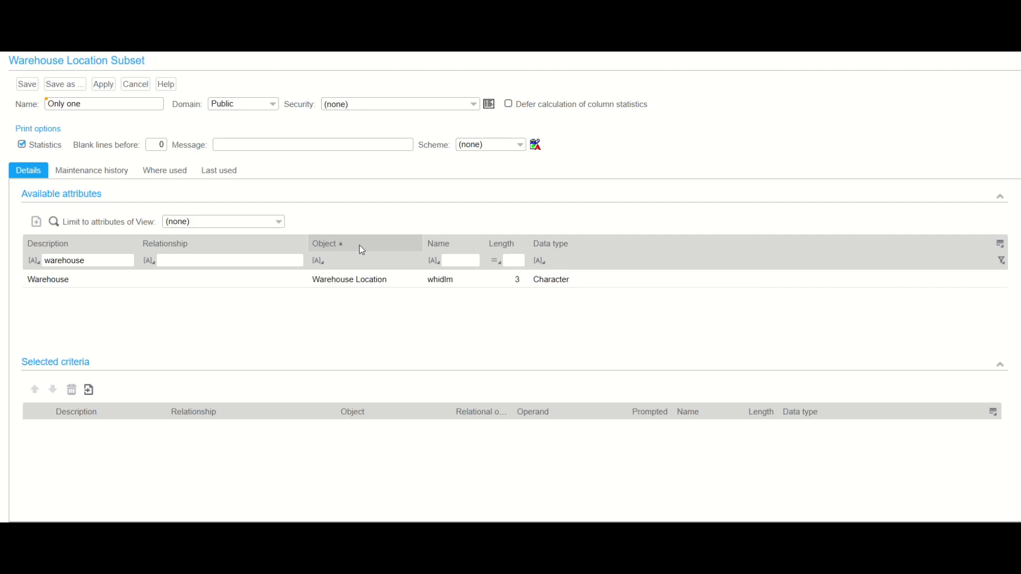
double_click(83, 280)
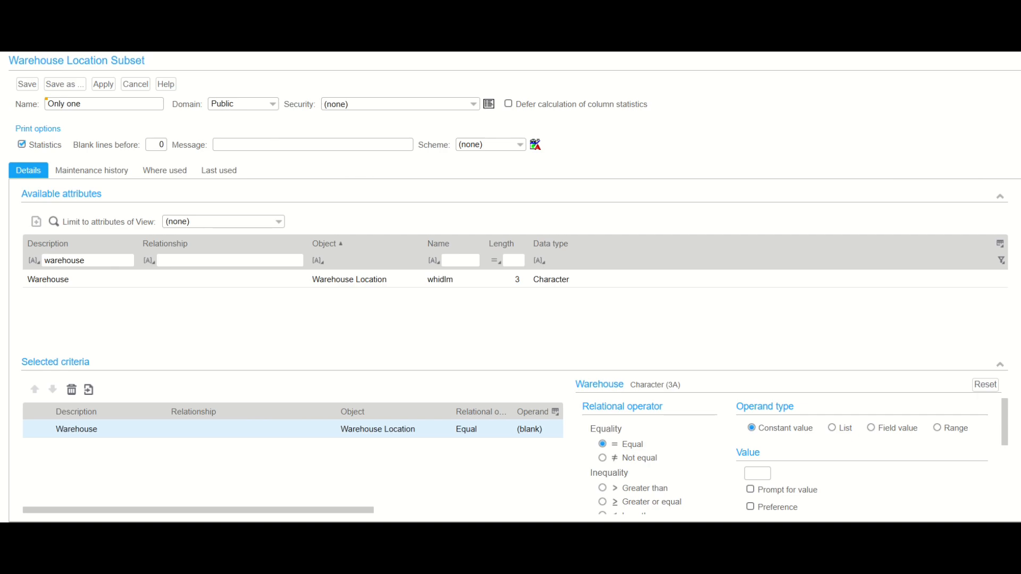
Step: Set the Warehouse criterion's operand type to List and add the values 1 and 2
mouse_move(1009, 440)
left_mouse_down()
mouse_move(1016, 508)
mouse_move(999, 439)
left_mouse_up()
left_click_drag(1006, 436, 1015, 484)
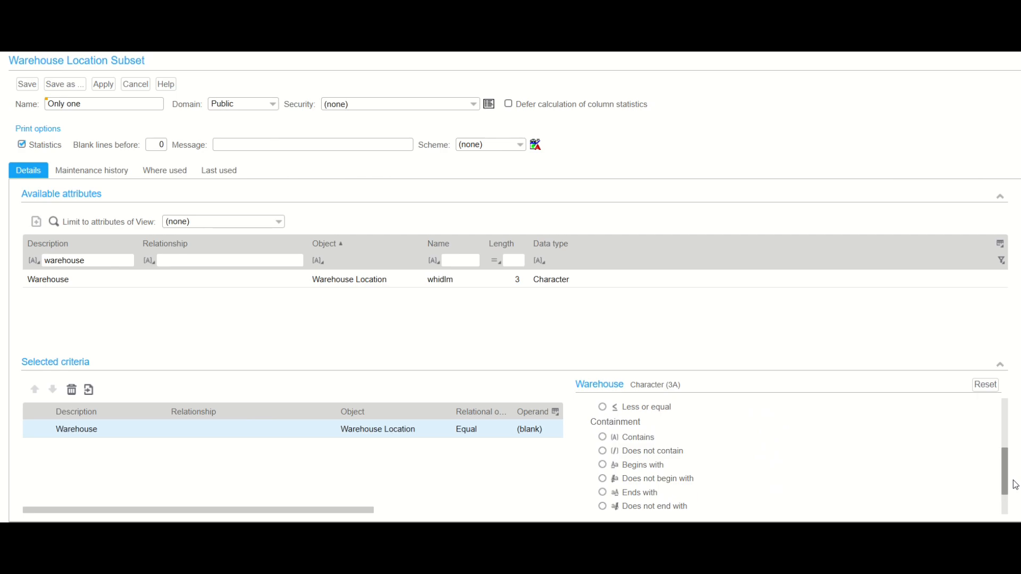
left_click_drag(1015, 485, 1011, 433)
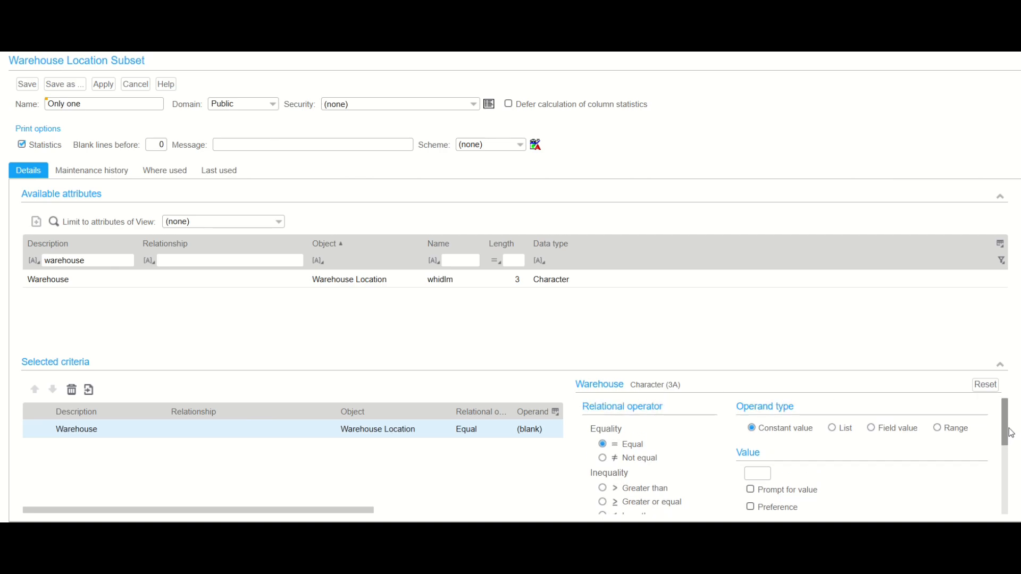
left_click(832, 428)
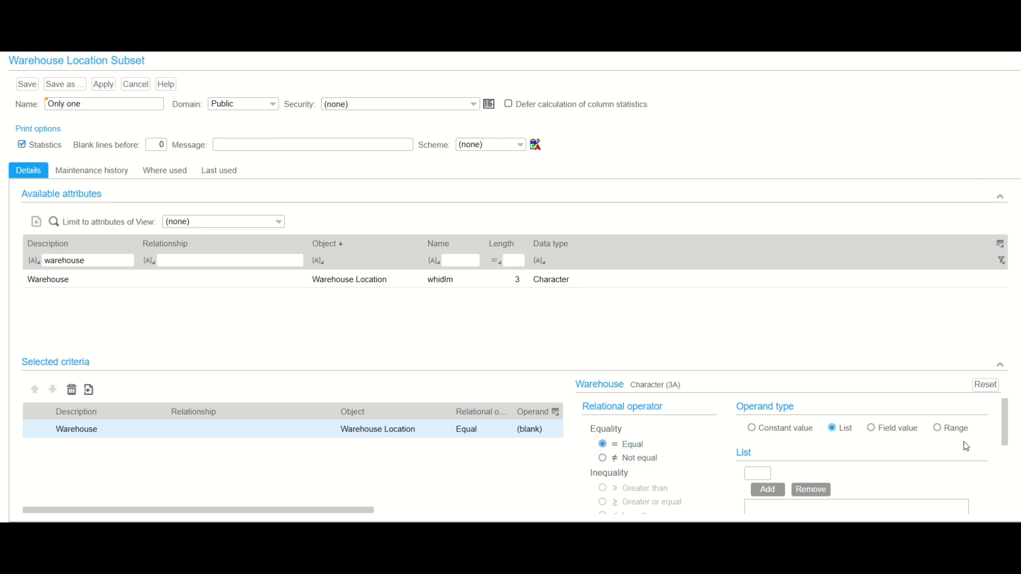
left_click(762, 475)
type("1")
left_click(770, 488)
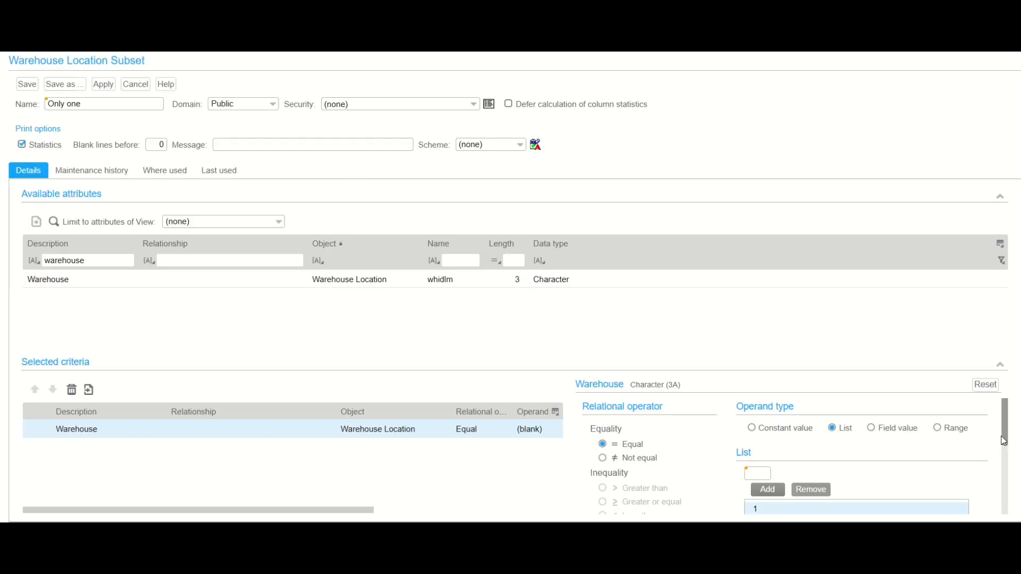
left_click_drag(1002, 440, 1003, 460)
left_click(749, 437)
type("2")
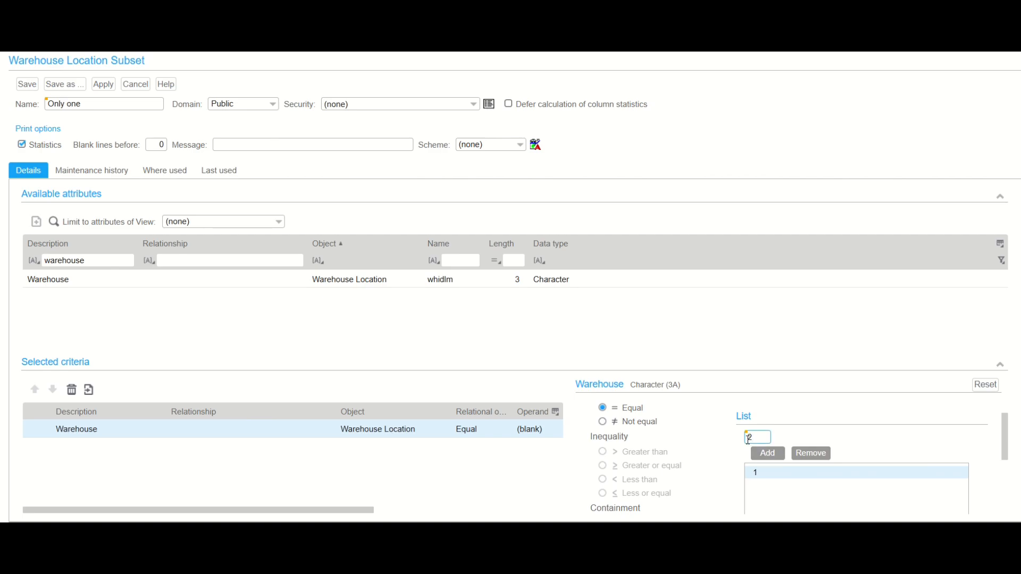
left_click(765, 455)
scroll(870, 441, "up", 1)
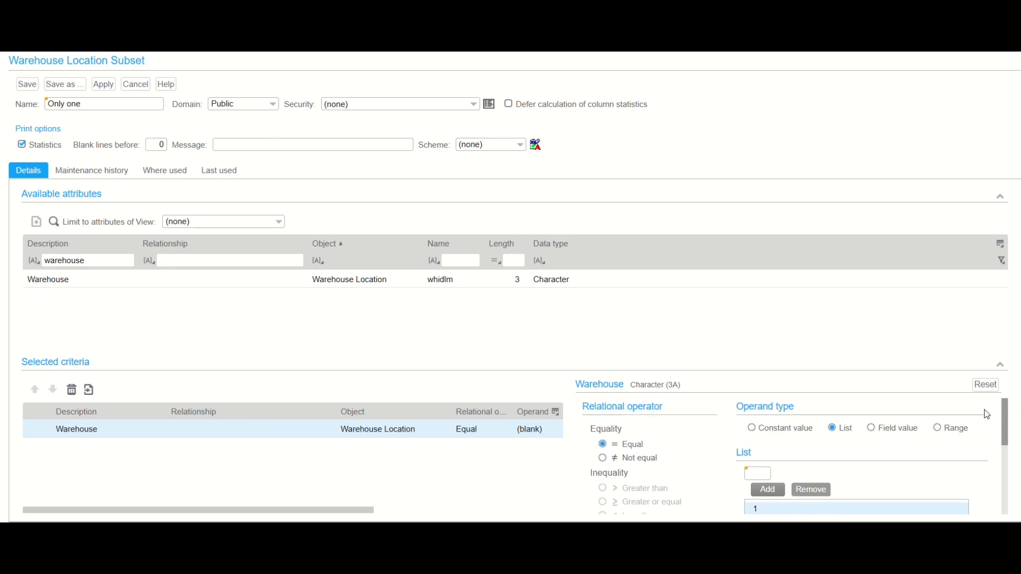
Step: Try the Field value and Range operand types for the Warehouse criterion, viewing the fields offered for comparison
left_click(872, 428)
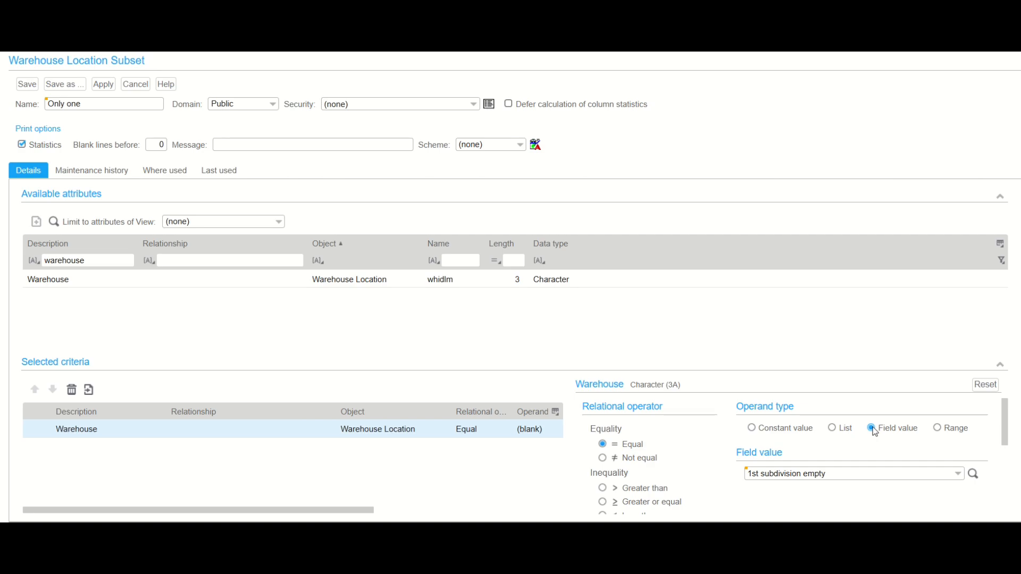
left_click(957, 475)
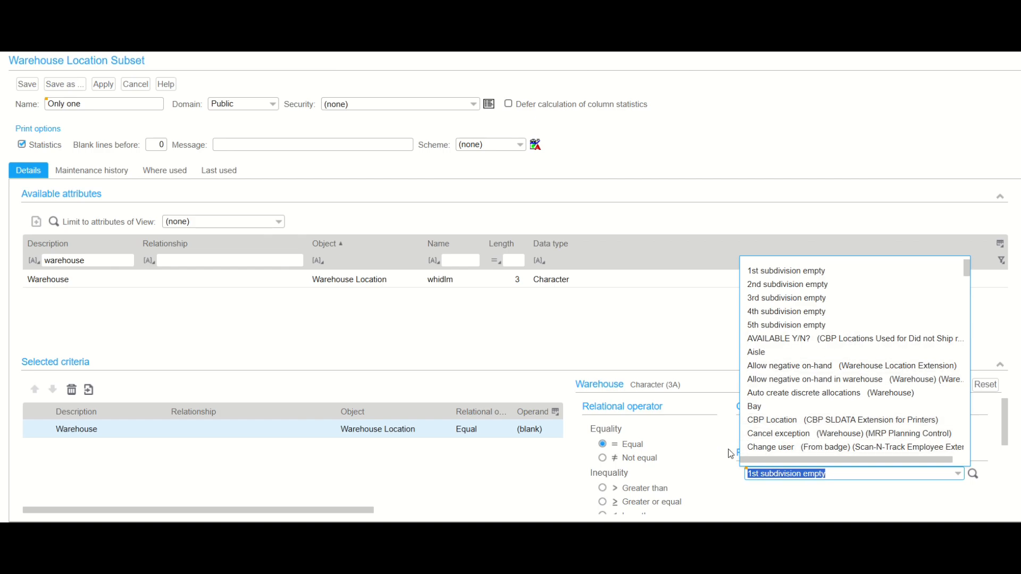
left_click(711, 447)
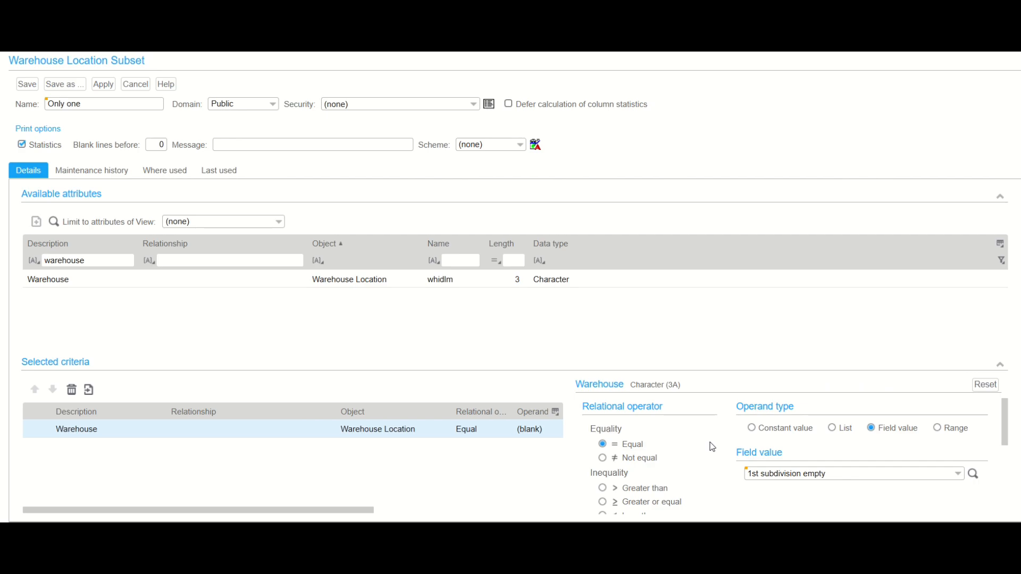
left_click(939, 428)
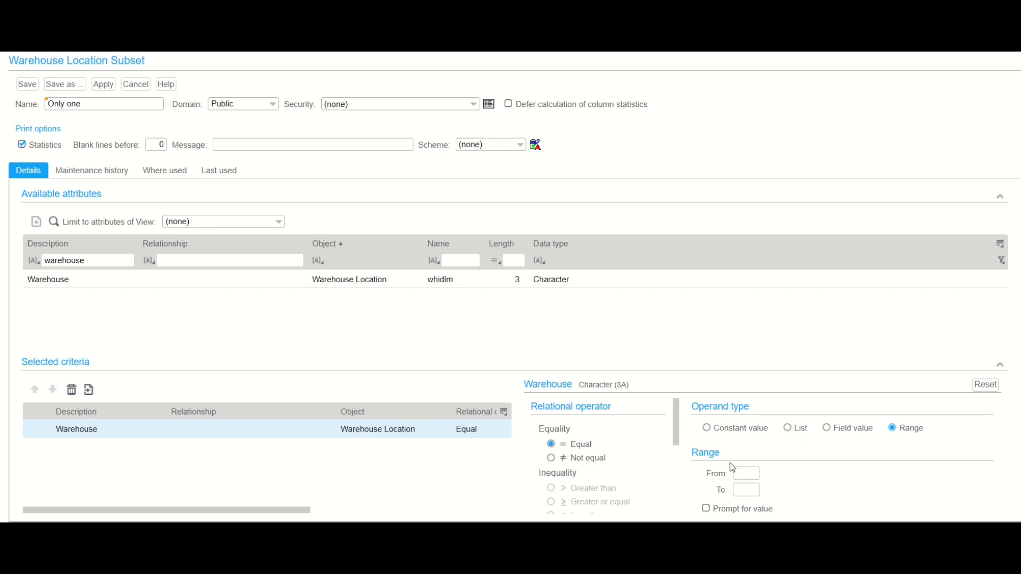
Step: Set the Warehouse criterion to the constant value 1 with Prompt for value enabled
left_click(708, 428)
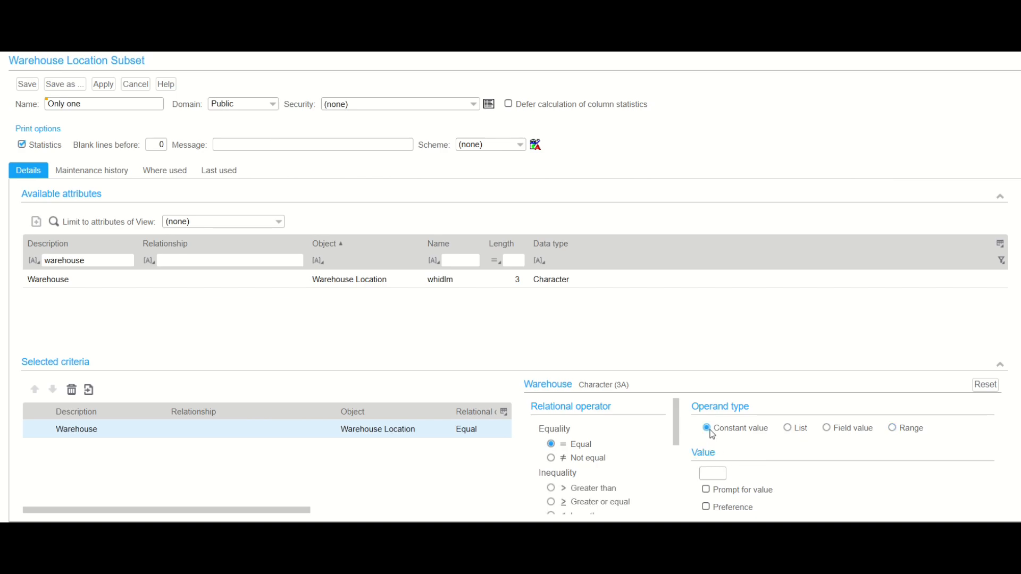
left_click(713, 470)
type("1")
left_click(708, 490)
left_click_drag(676, 420, 683, 497)
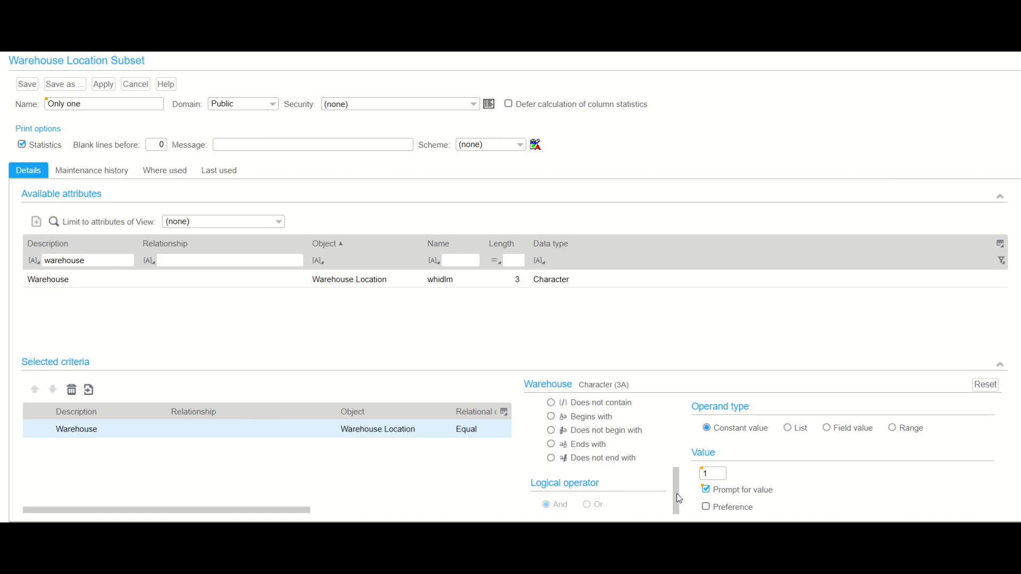
Step: Filter the available attributes by the description "location" and add the Location attribute as a second criterion
left_click(98, 266)
key("BackSpace")
key("BackSpace")
key("BackSpace")
key("BackSpace")
key("BackSpace")
key("BackSpace")
key("BackSpace")
key("BackSpace")
key("BackSpace")
type("location")
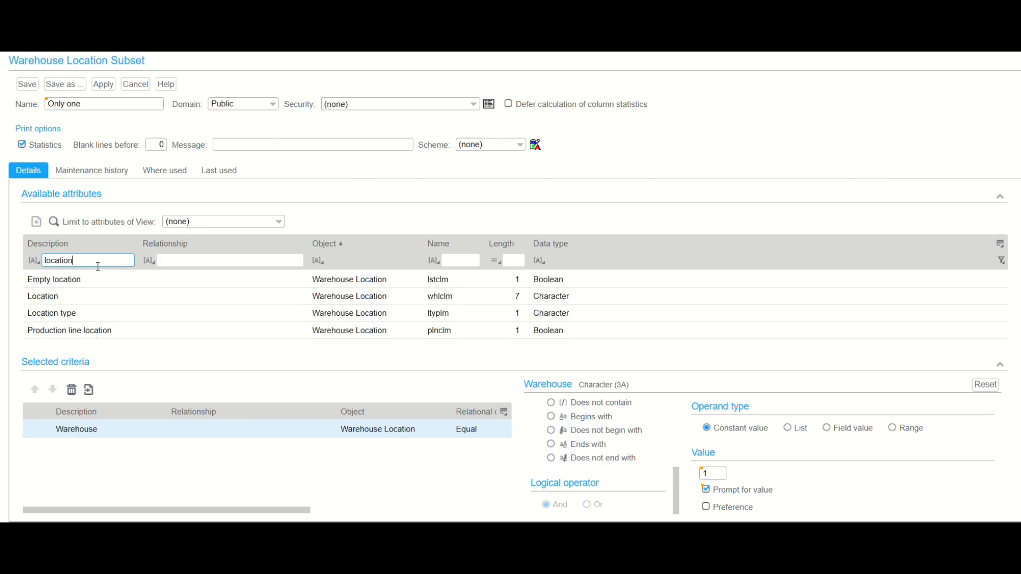
left_click(94, 299)
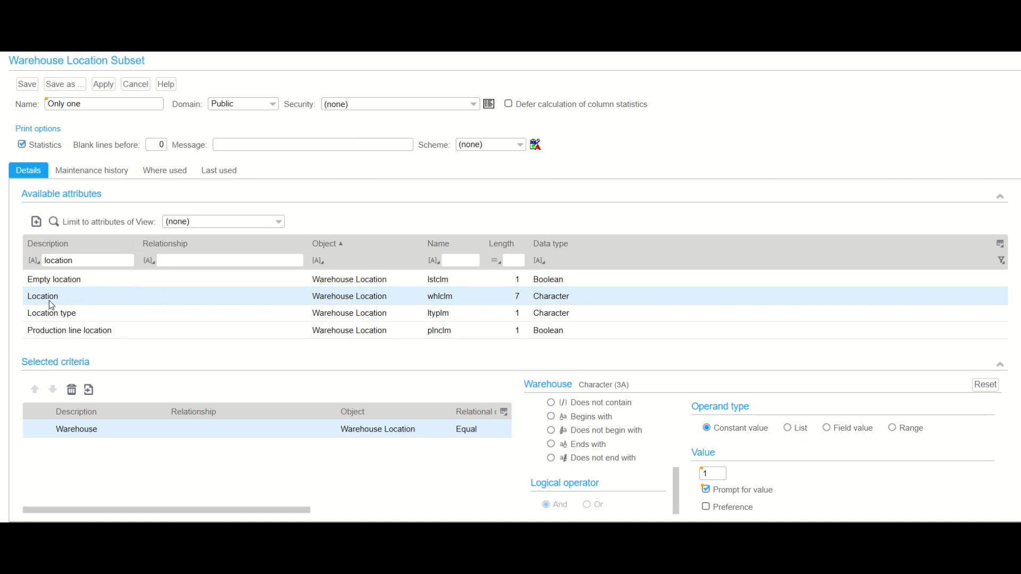
left_click(36, 221)
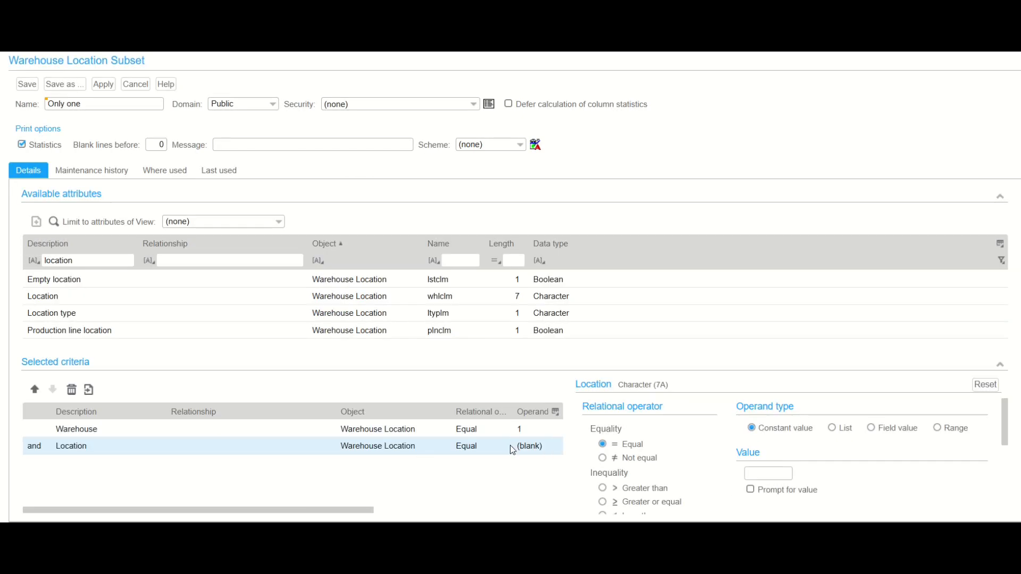
Step: Set the Location criterion to begin with the constant value A and enable Prompt for value
left_click_drag(1005, 441, 990, 497)
left_click(603, 444)
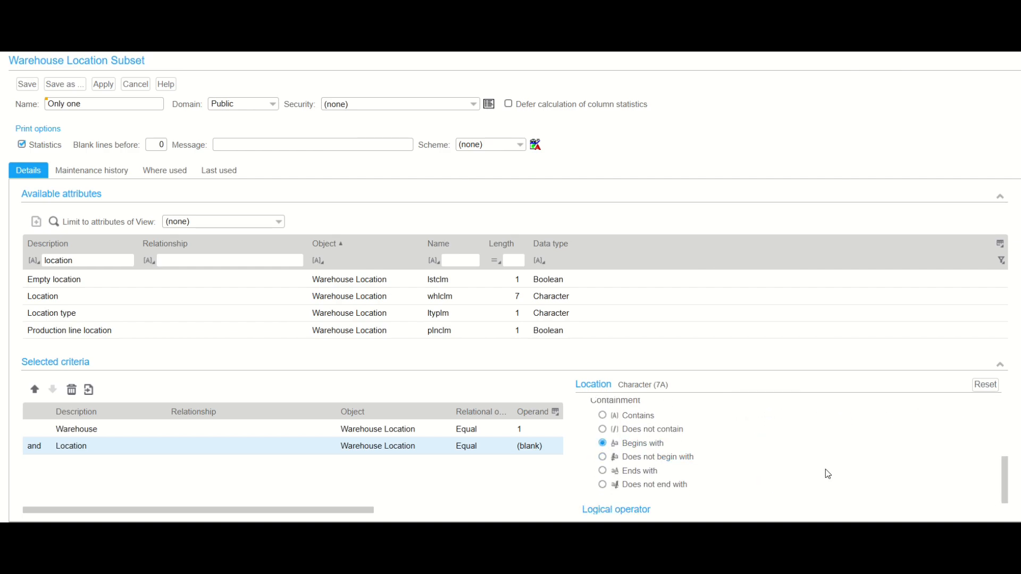
scroll(1005, 477, "up", 5)
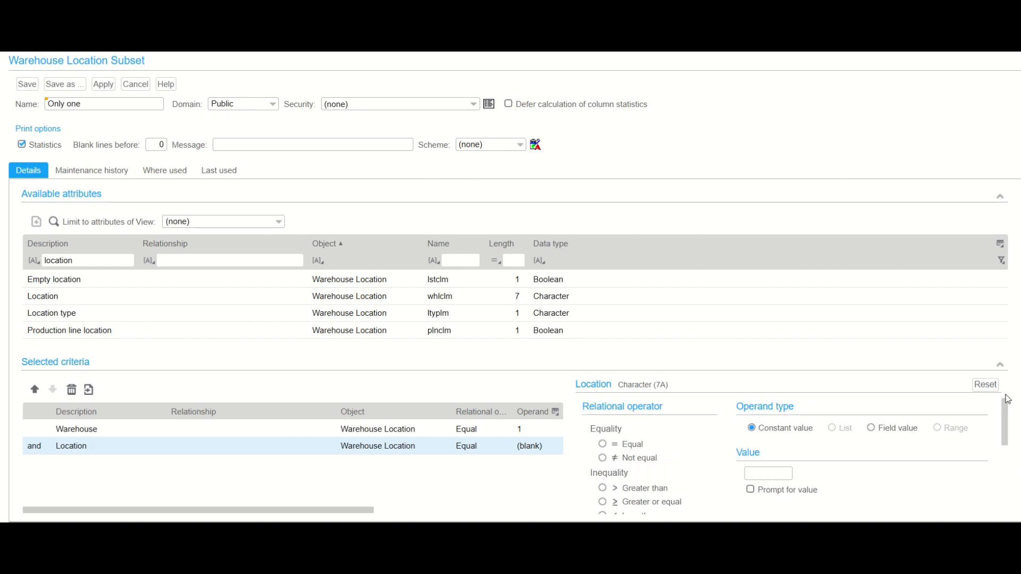
left_click(780, 470)
type("A")
left_click(750, 489)
Step: Review the Location criterion's logical operator, the selected criteria, and the subset's maintenance history, where-used and last-used information
left_click_drag(1008, 432, 1010, 516)
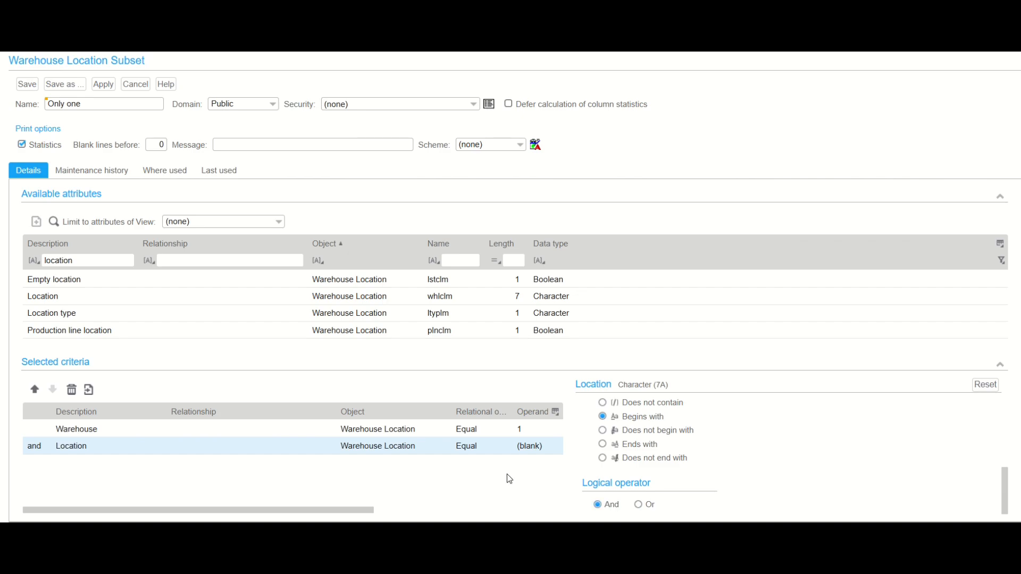
scroll(511, 480, "right", 1)
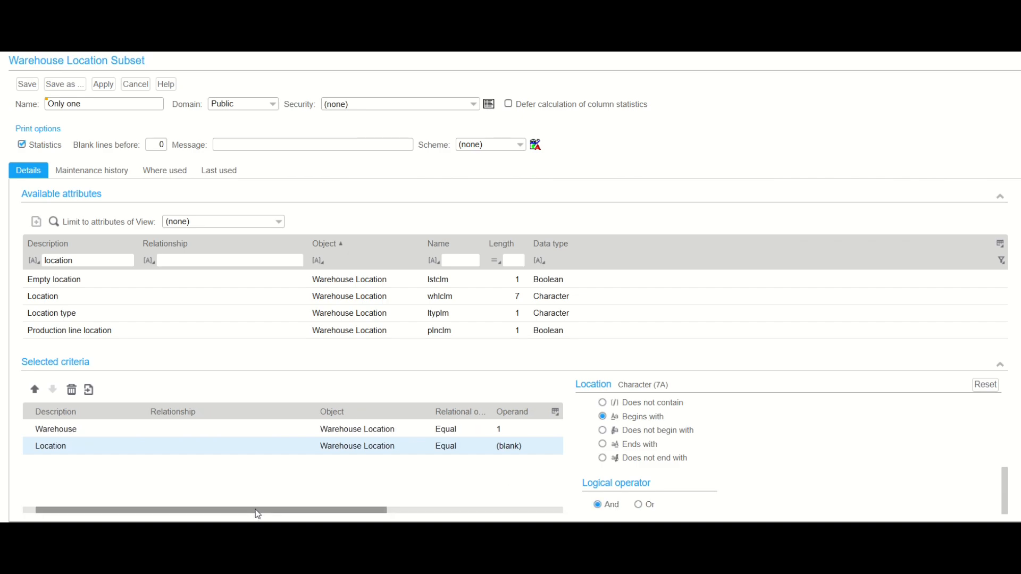
left_click_drag(259, 510, 139, 517)
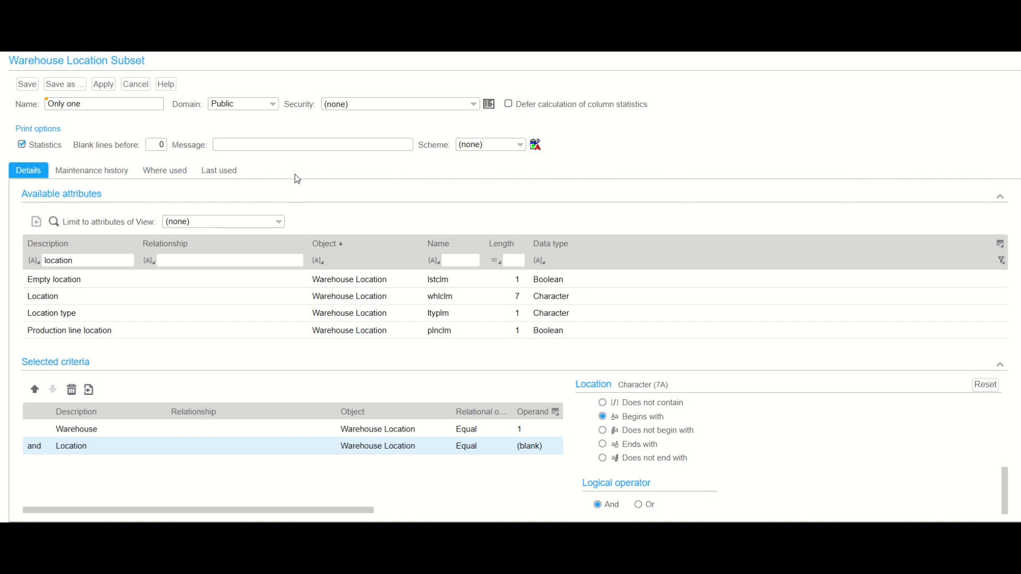
left_click(92, 171)
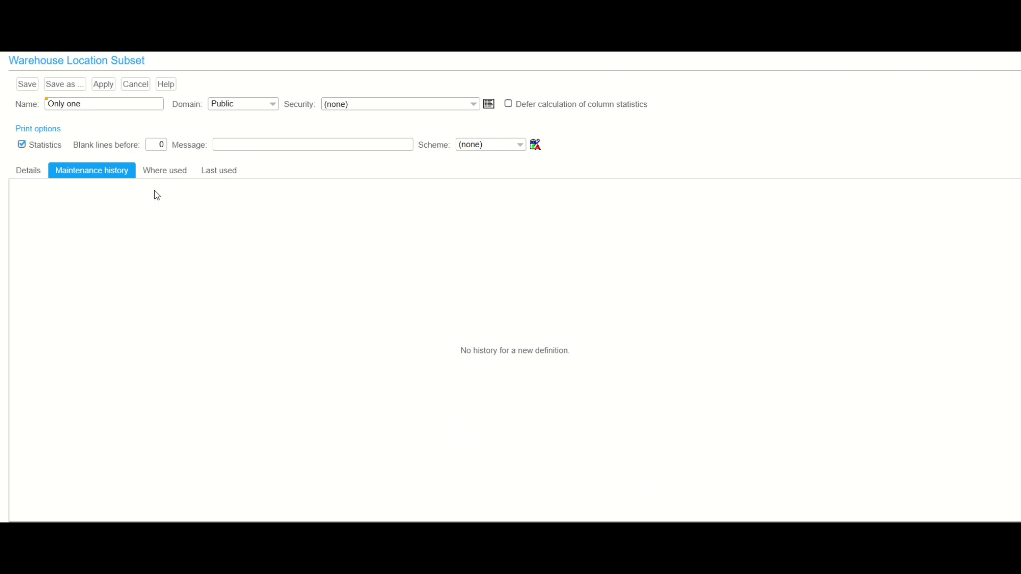
left_click(151, 175)
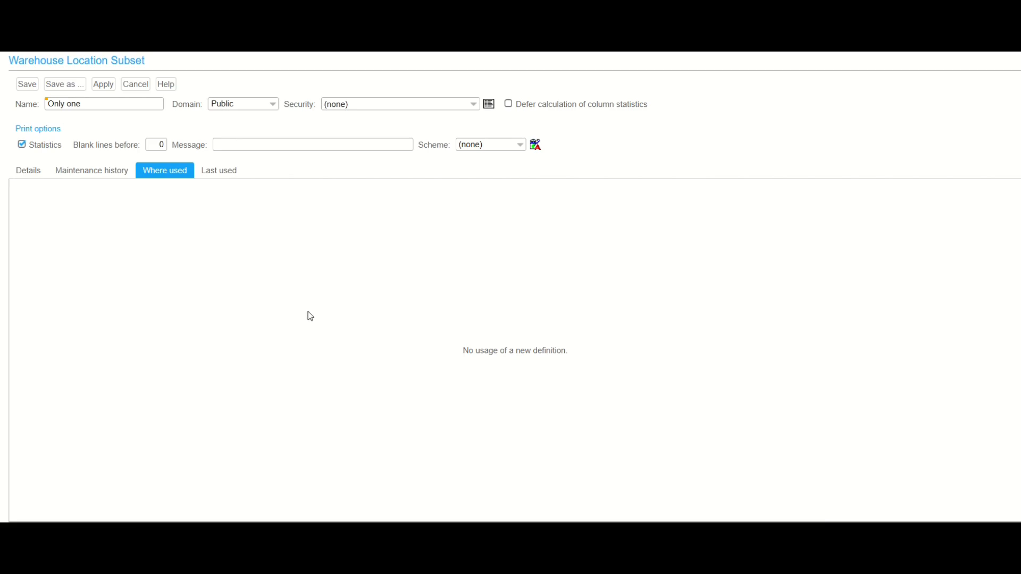
left_click(231, 173)
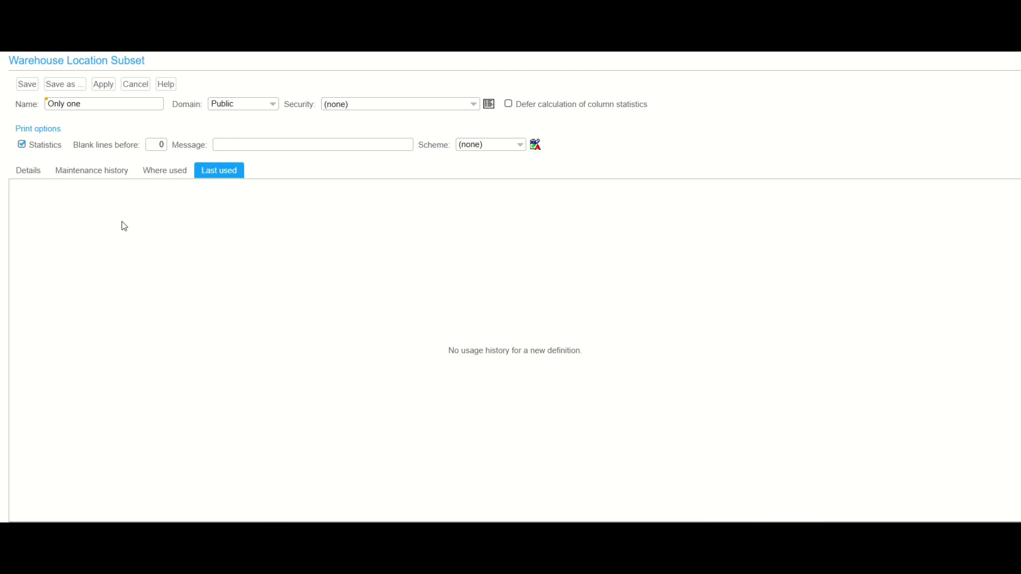
left_click(29, 171)
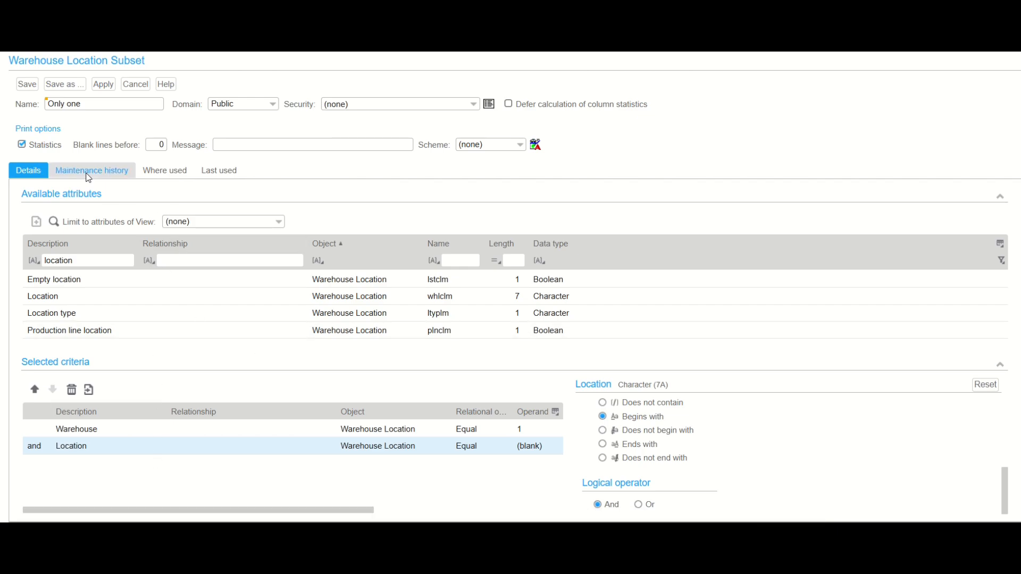
Step: Save the "Only one" subset and apply it to the warehouse locations with warehouse 1 and locations beginning with A
left_click(33, 85)
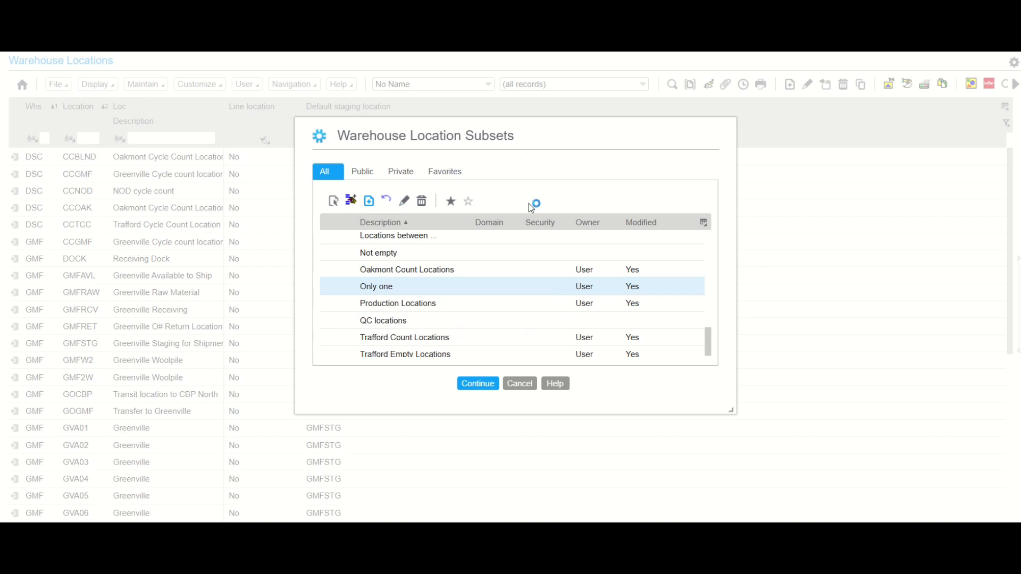
left_click(333, 203)
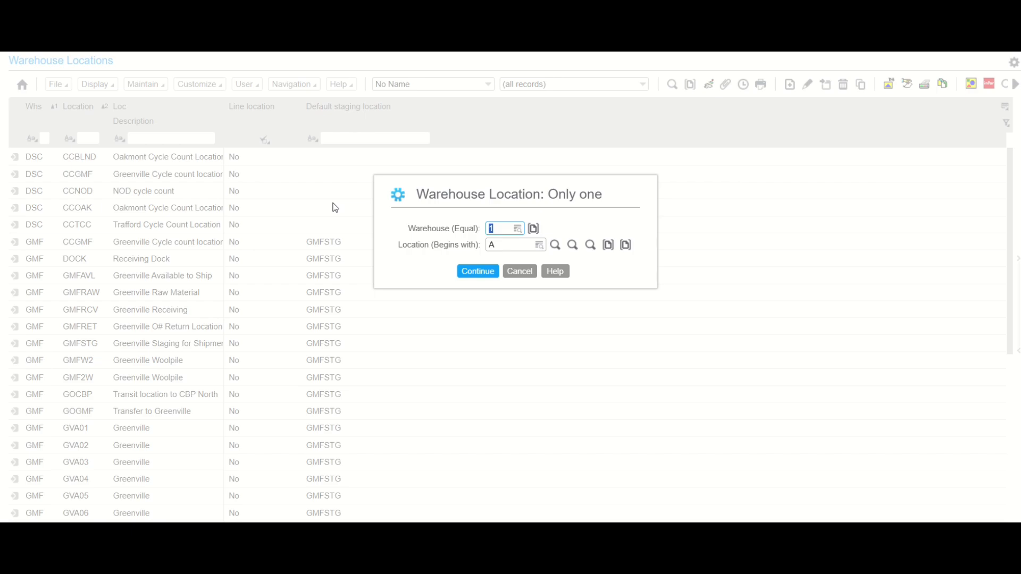
left_click(482, 274)
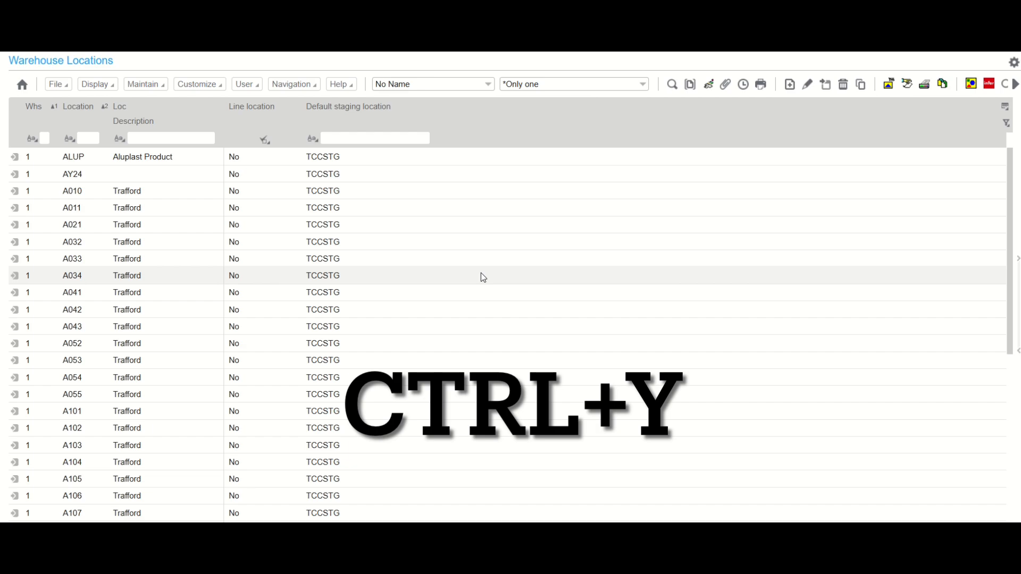
Step: Recall the active subset's value prompt and reapply it with locations beginning with B
key("ctrl+y")
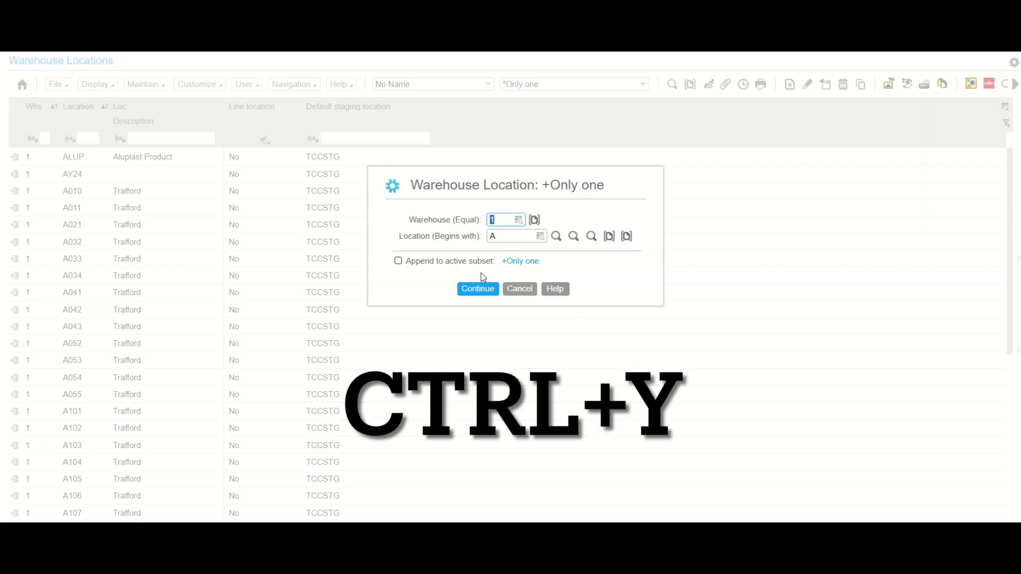
left_click(501, 233)
type("B")
left_click(491, 288)
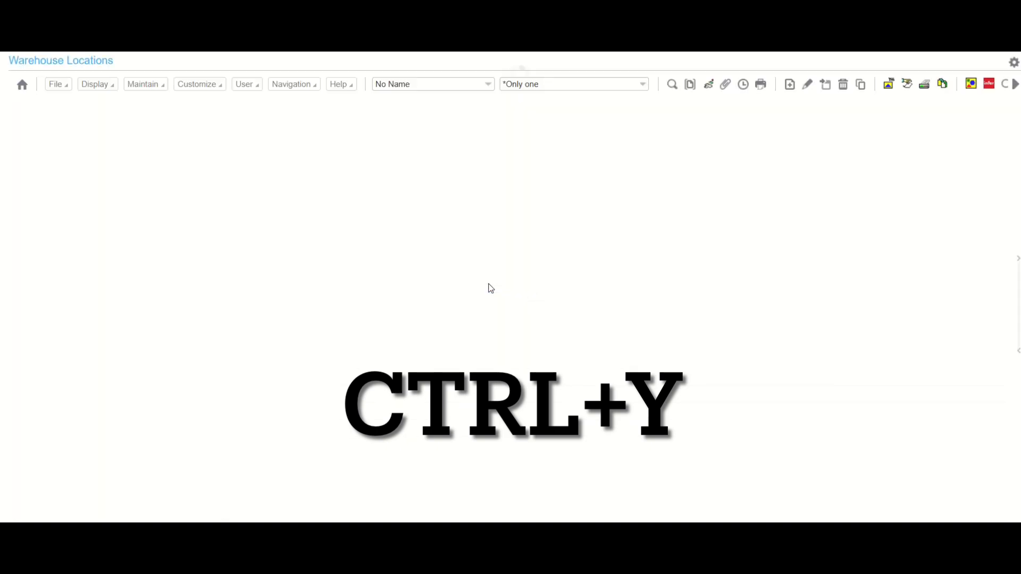